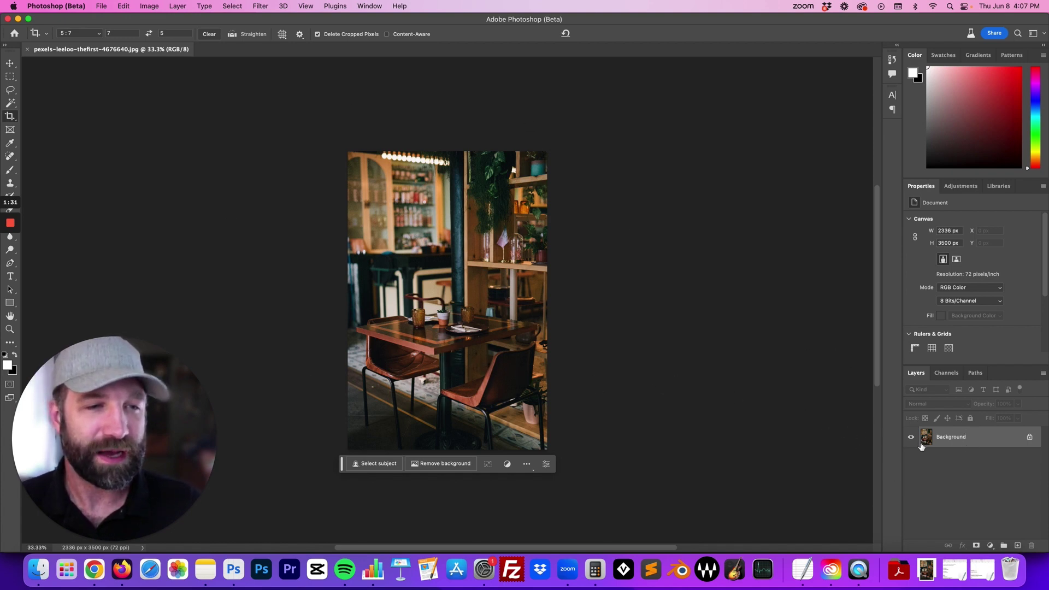
Step: Duplicate the Background layer and hide the original so only 'Background copy' shows
left_click_drag(921, 445, 1017, 546)
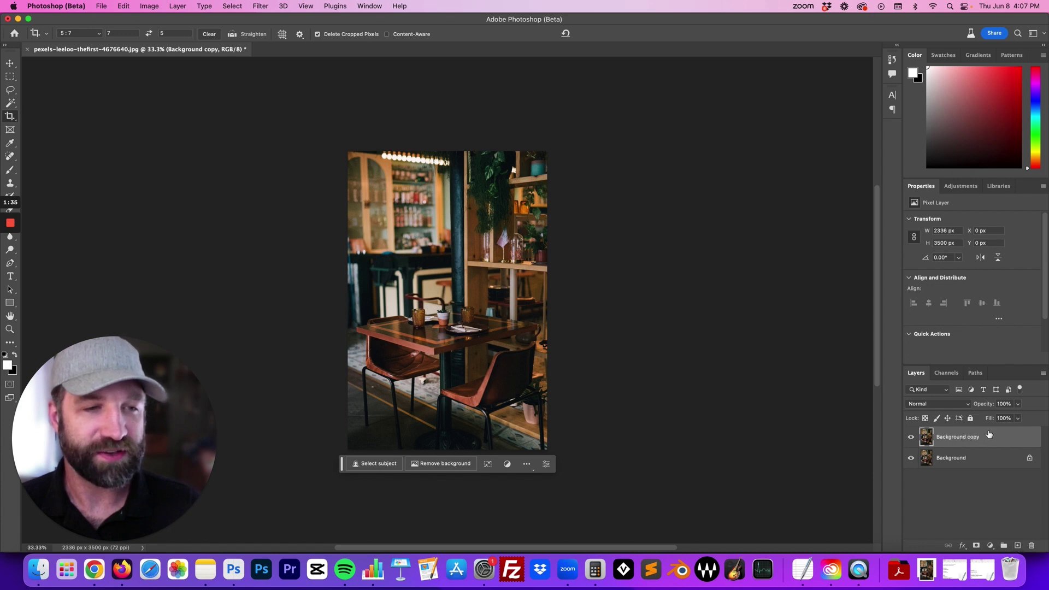
left_click(910, 459)
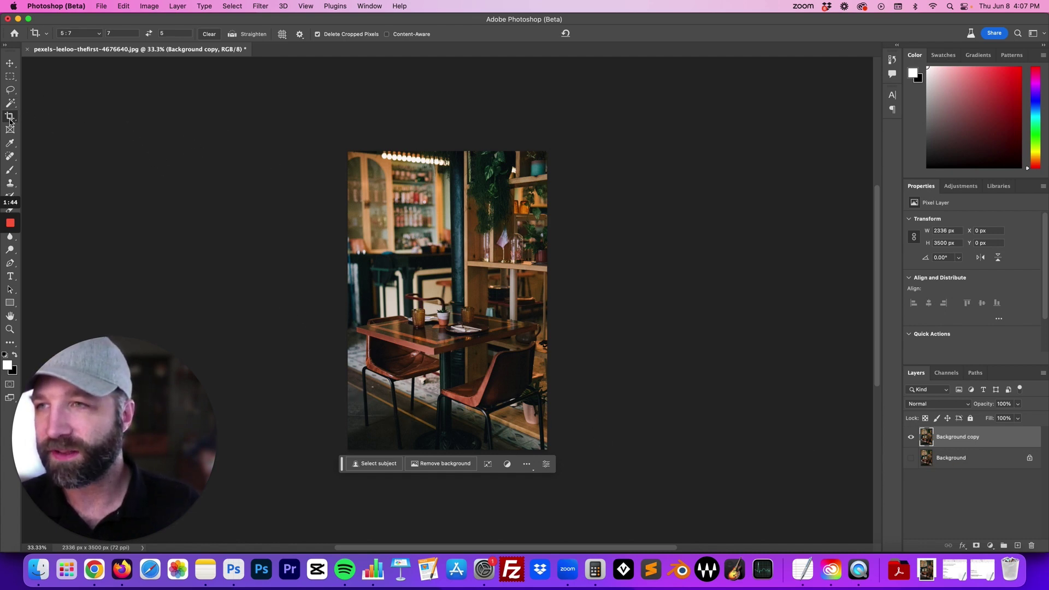
Step: Crop at a 5:4 landscape ratio beyond the photo's sides, widening the canvas to 4376 × 3500 px
left_click(95, 35)
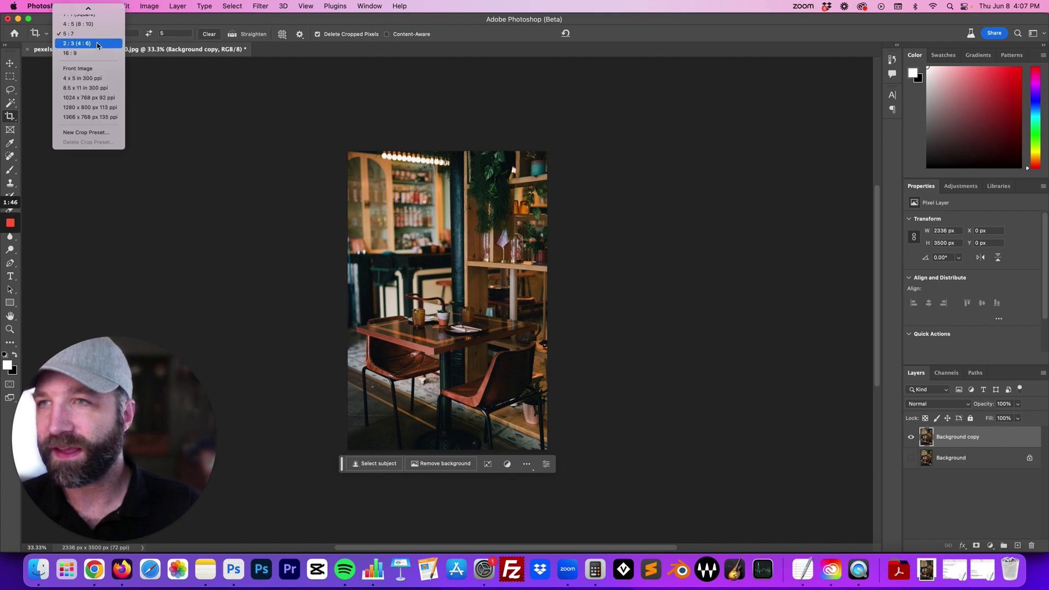
scroll(98, 42, "up", 3)
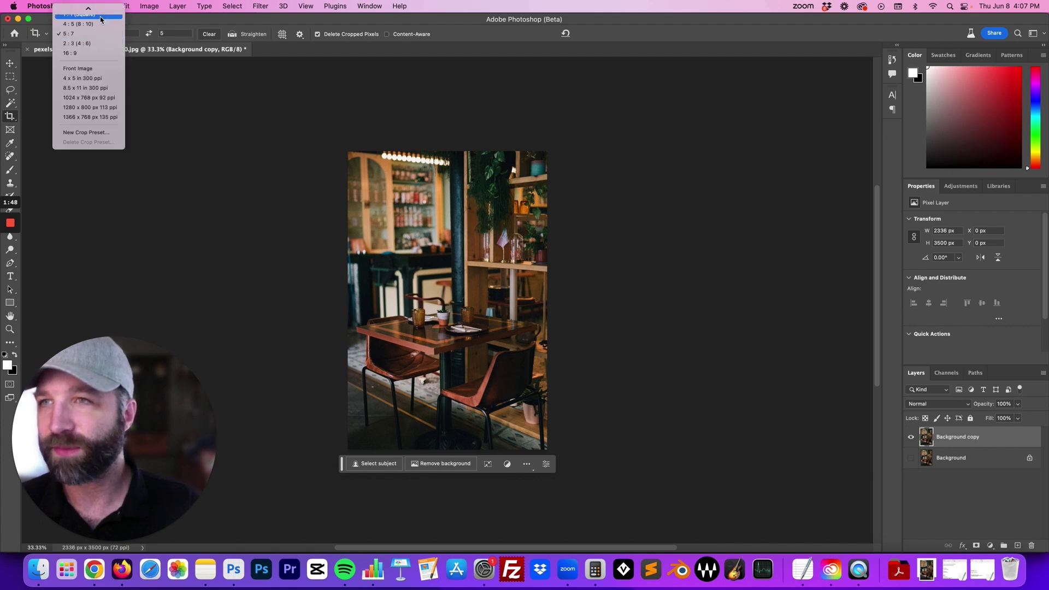
left_click(81, 55)
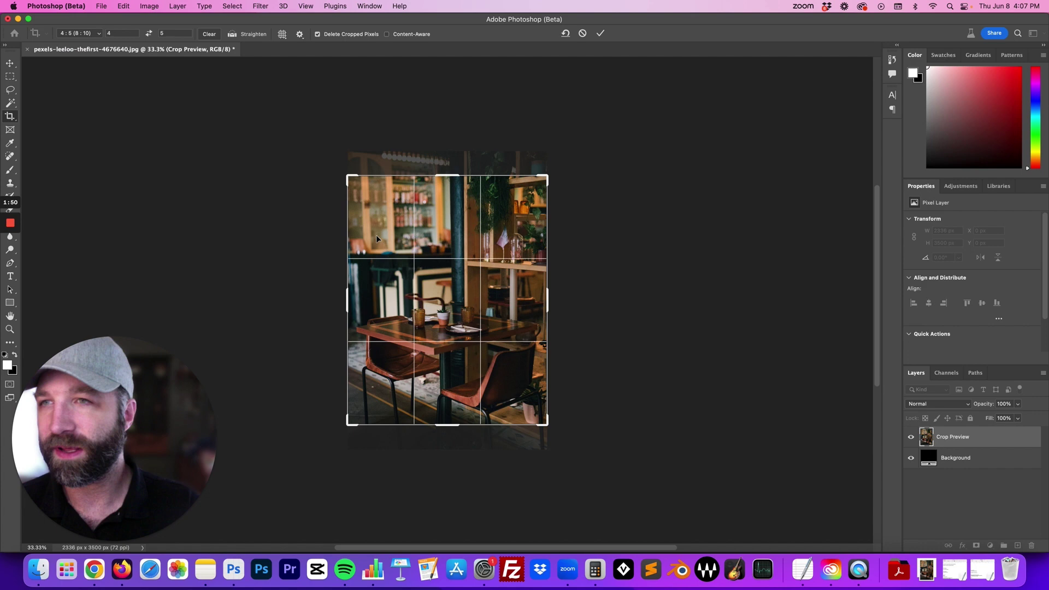
left_click(149, 33)
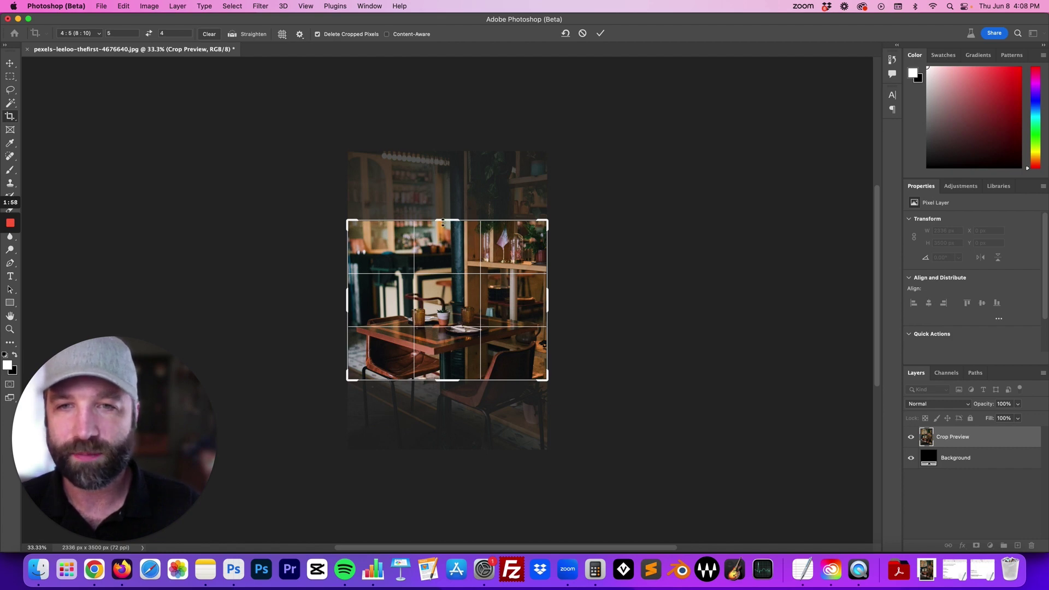
left_click_drag(444, 217, 444, 182)
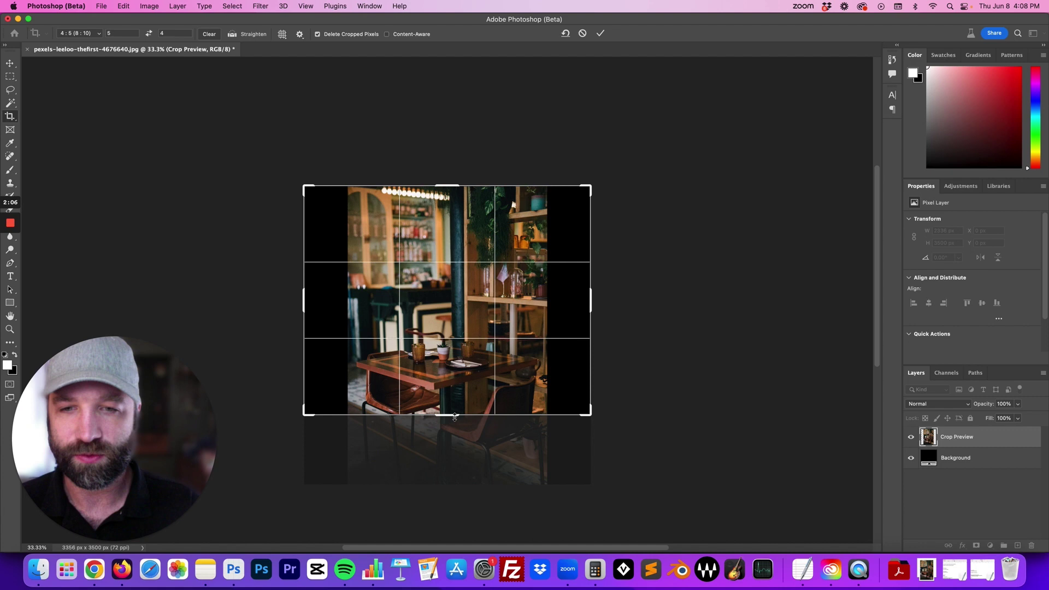
left_click_drag(455, 417, 454, 451)
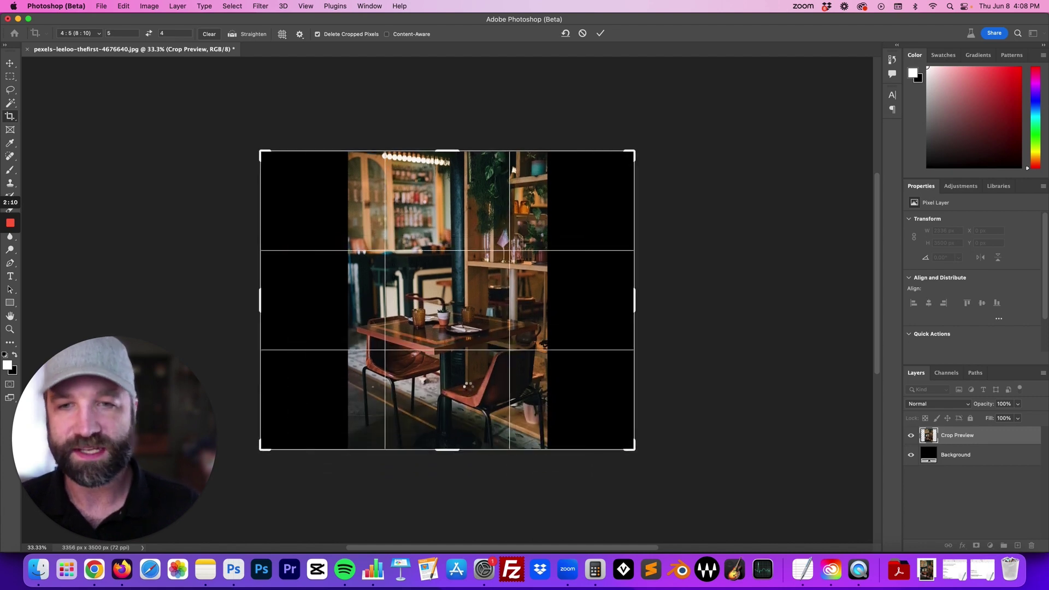
key("Return")
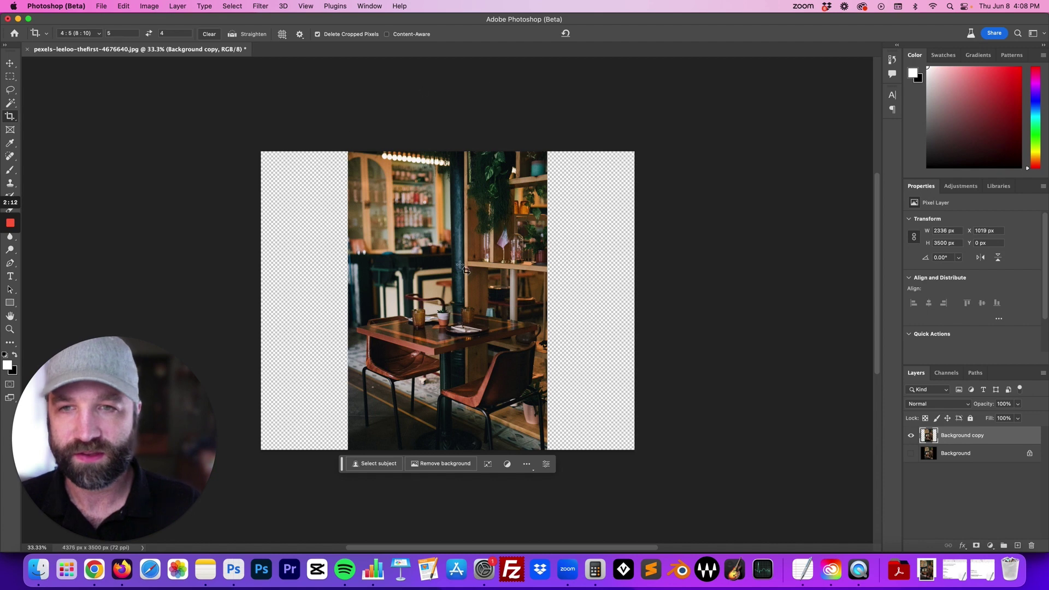
Step: Marquee-select the transparent left strip, overlapping the photo edge, and bring up the Generative Fill prompt
left_click(328, 322)
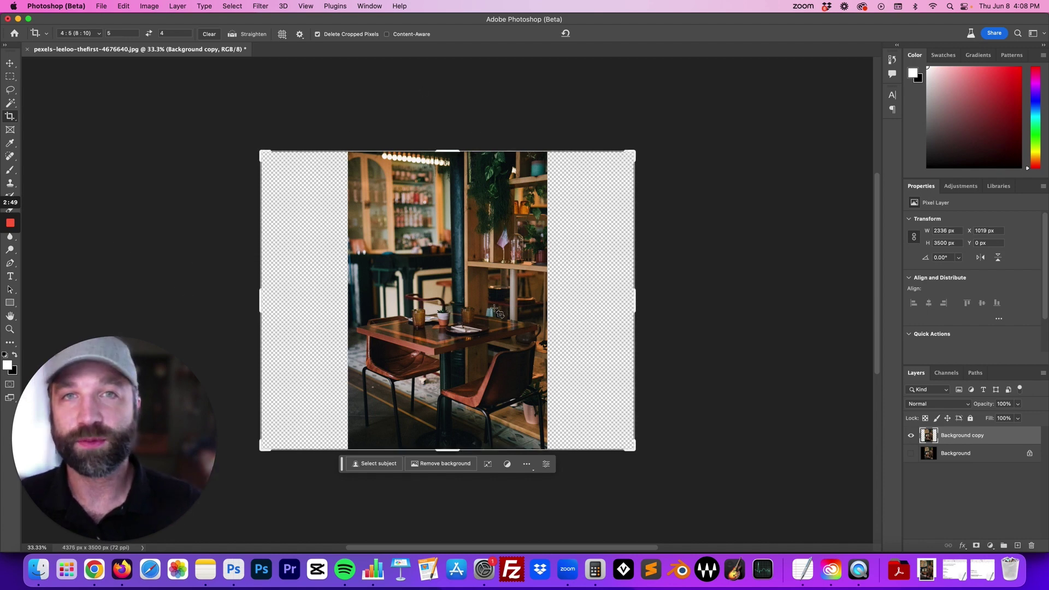
left_click(11, 77)
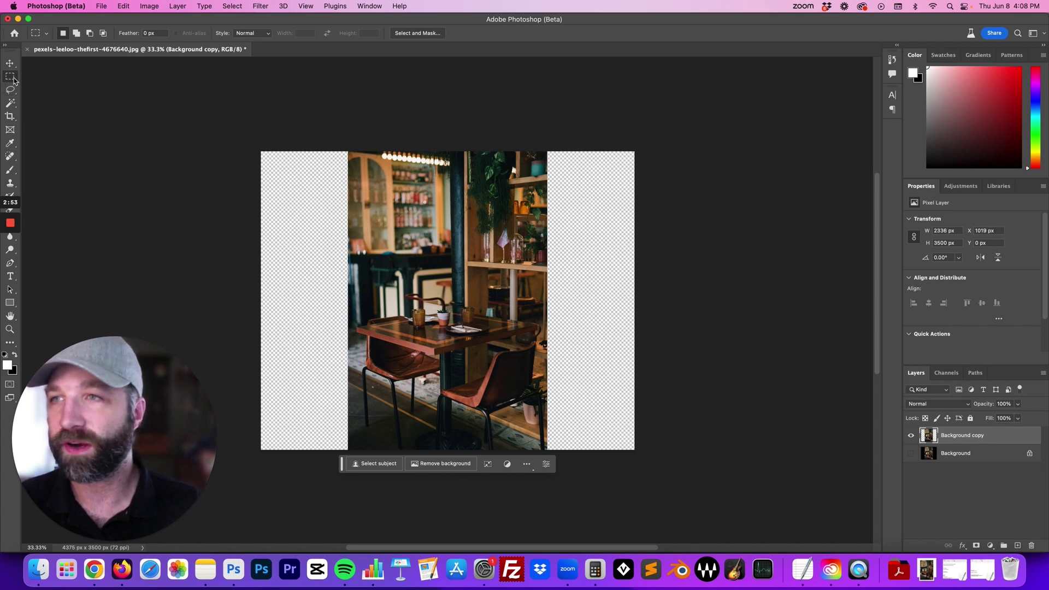
left_click_drag(250, 143, 353, 469)
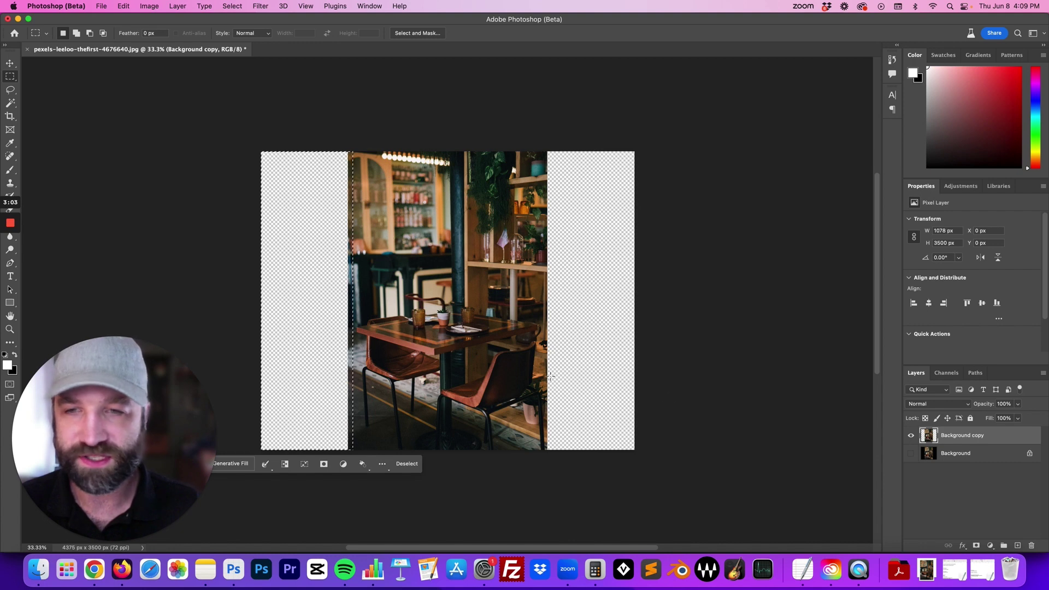
left_click(234, 464)
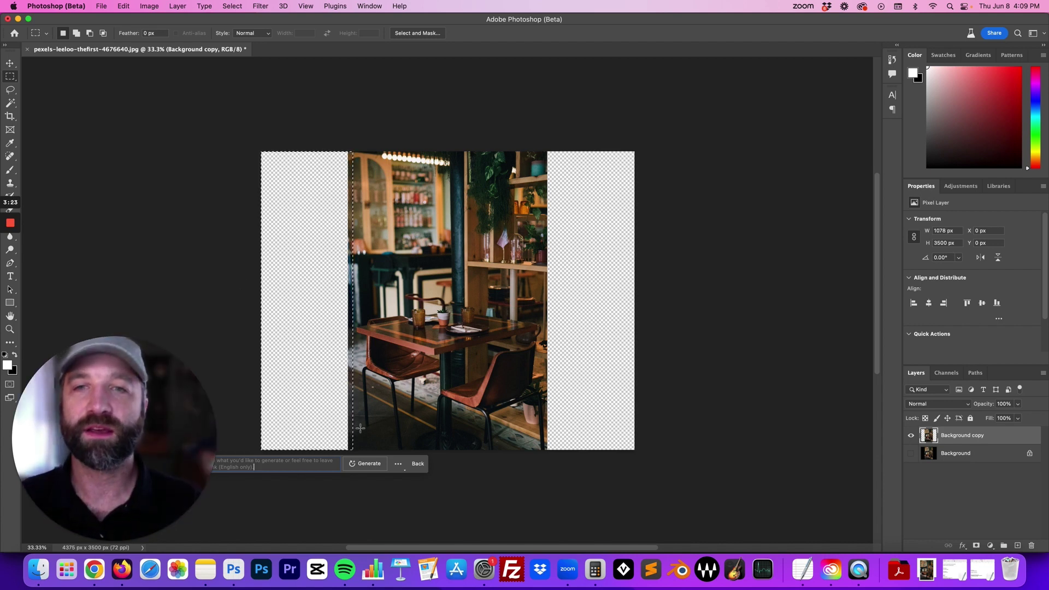
Step: Generate fill for the left strip without a prompt, compare variations, and keep variation 2
left_click(371, 463)
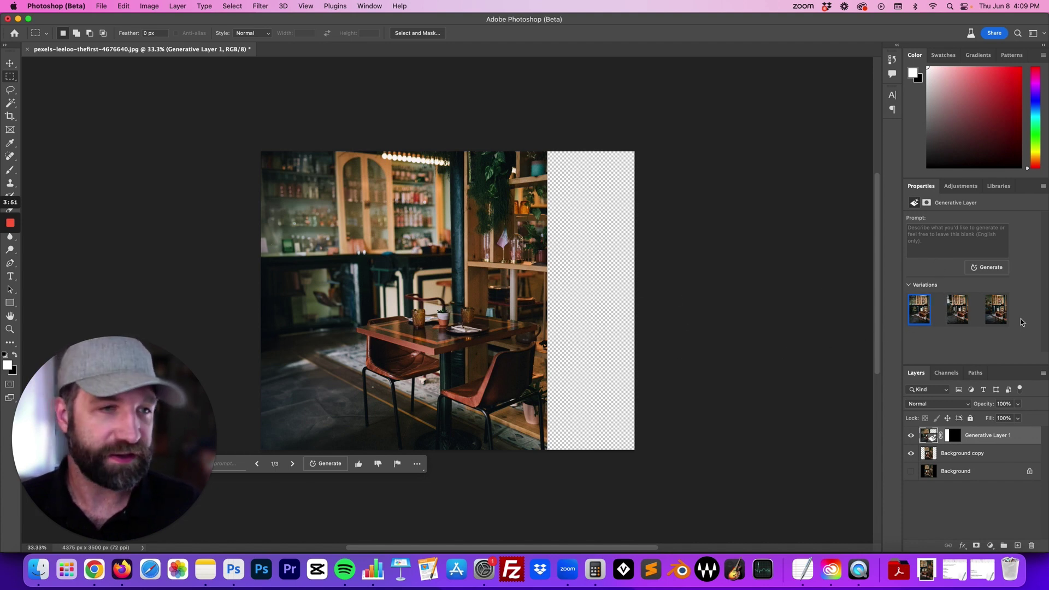
left_click(959, 309)
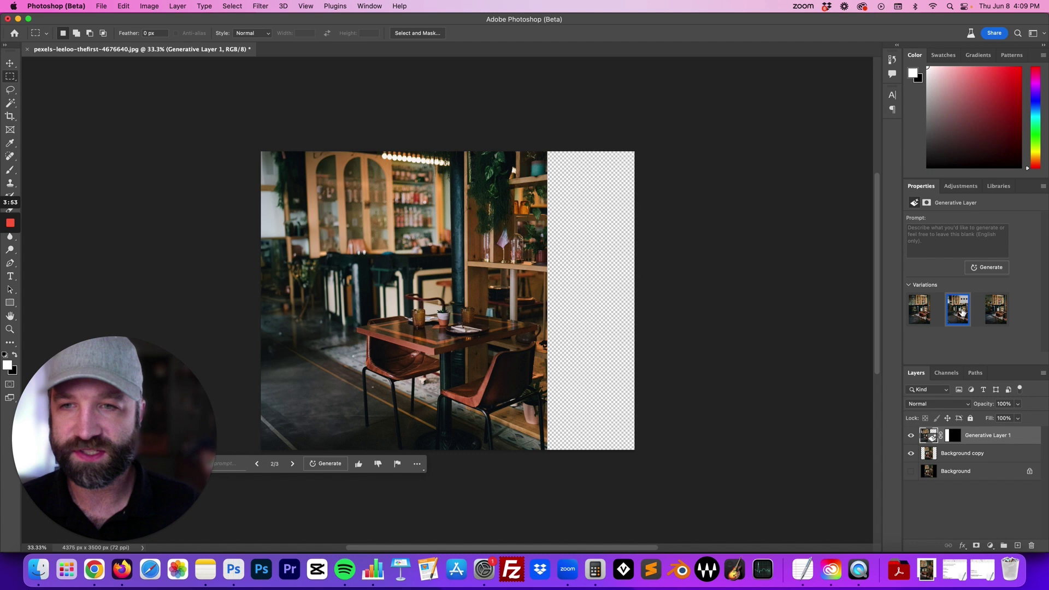
left_click(997, 312)
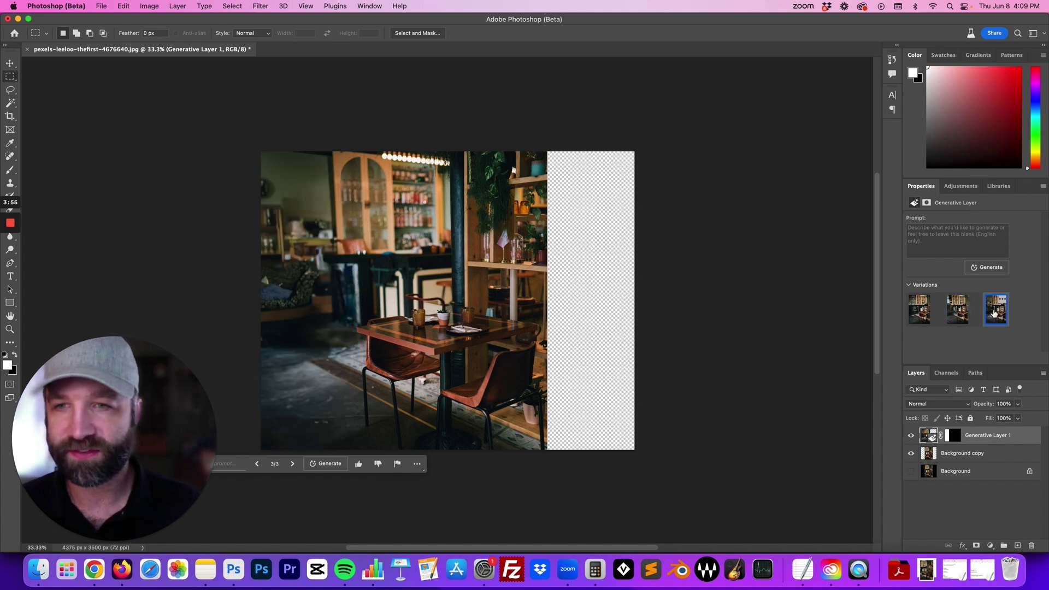
left_click(959, 309)
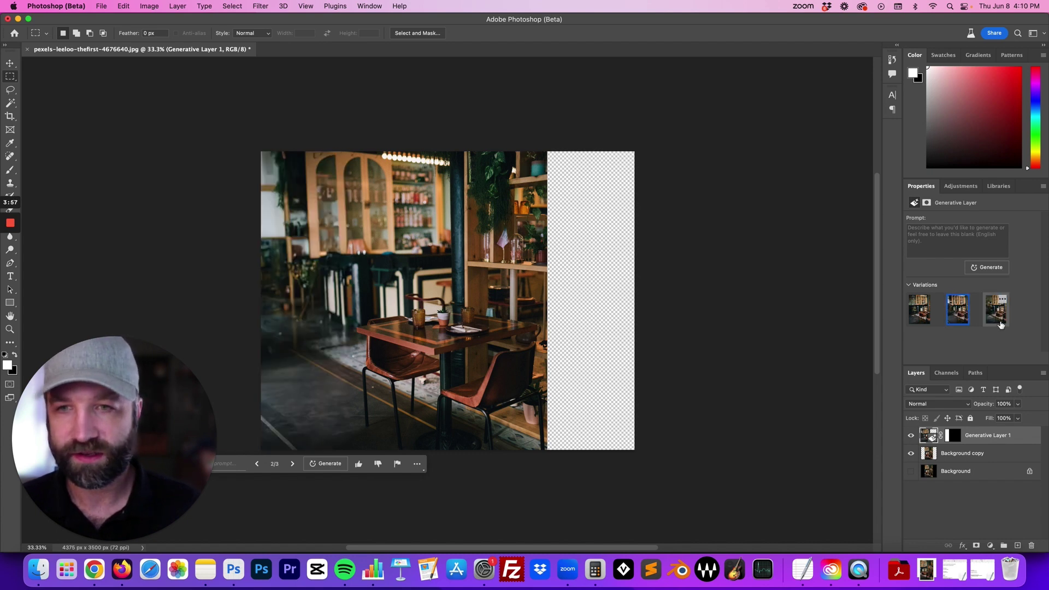
left_click(996, 323)
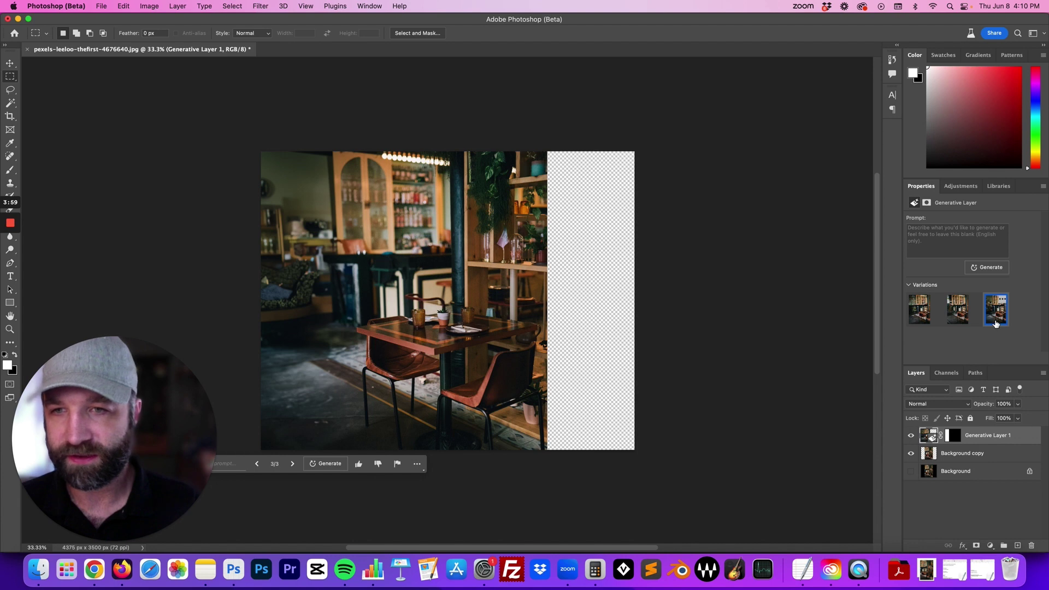
left_click(958, 309)
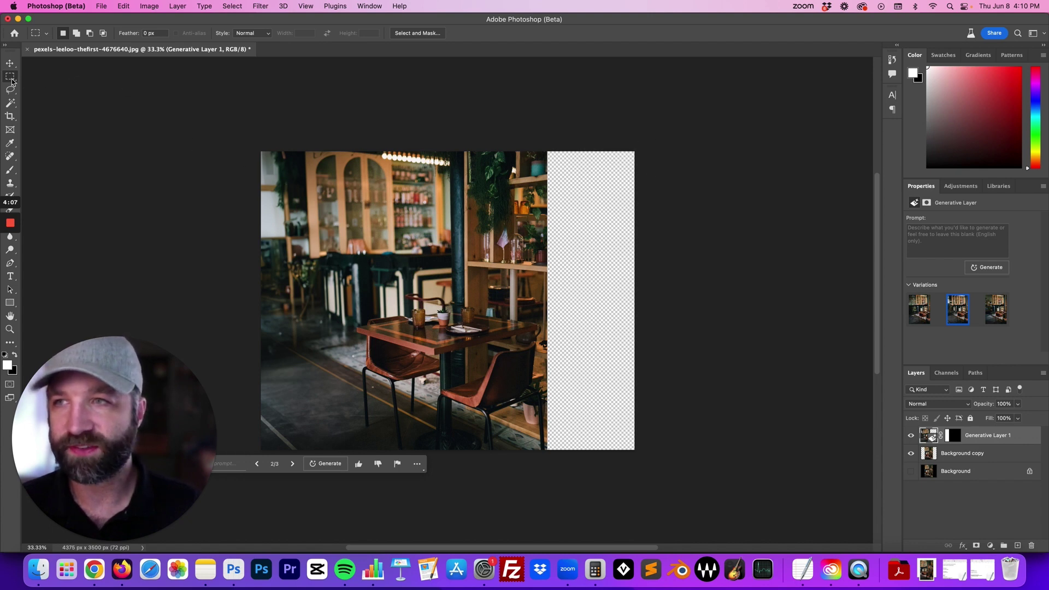
Step: Select the transparent right strip and run Generative Fill with an empty prompt, creating Generative Layer 2
left_click_drag(652, 146, 543, 508)
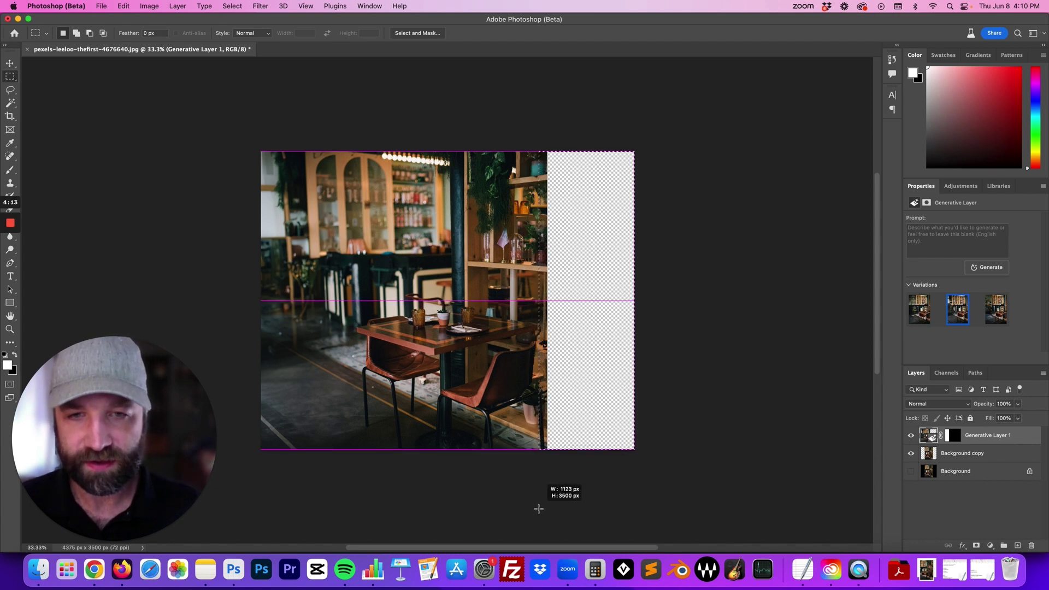
left_click_drag(540, 509, 541, 508)
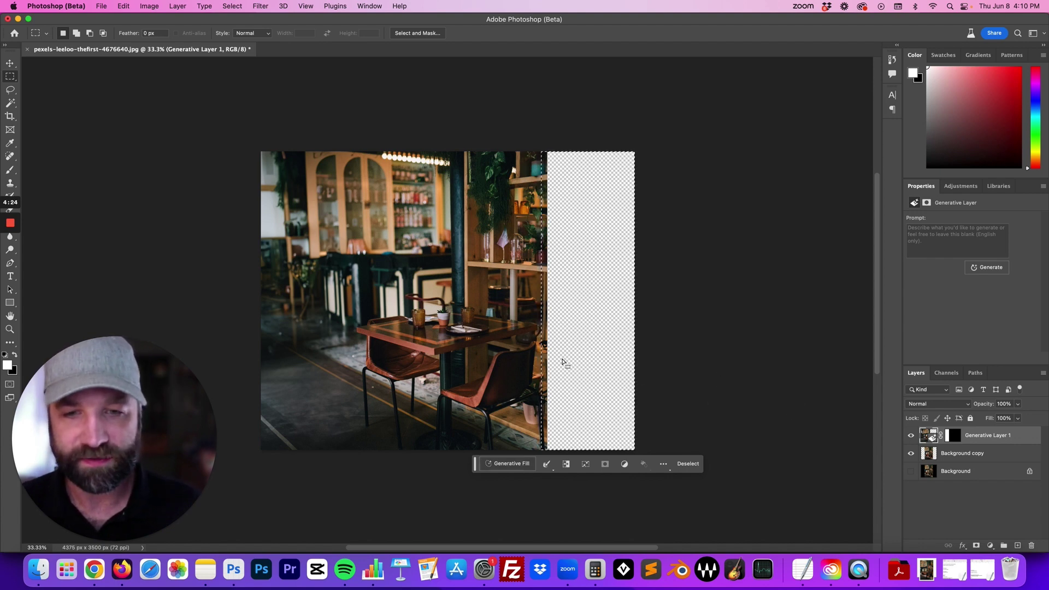
left_click(508, 464)
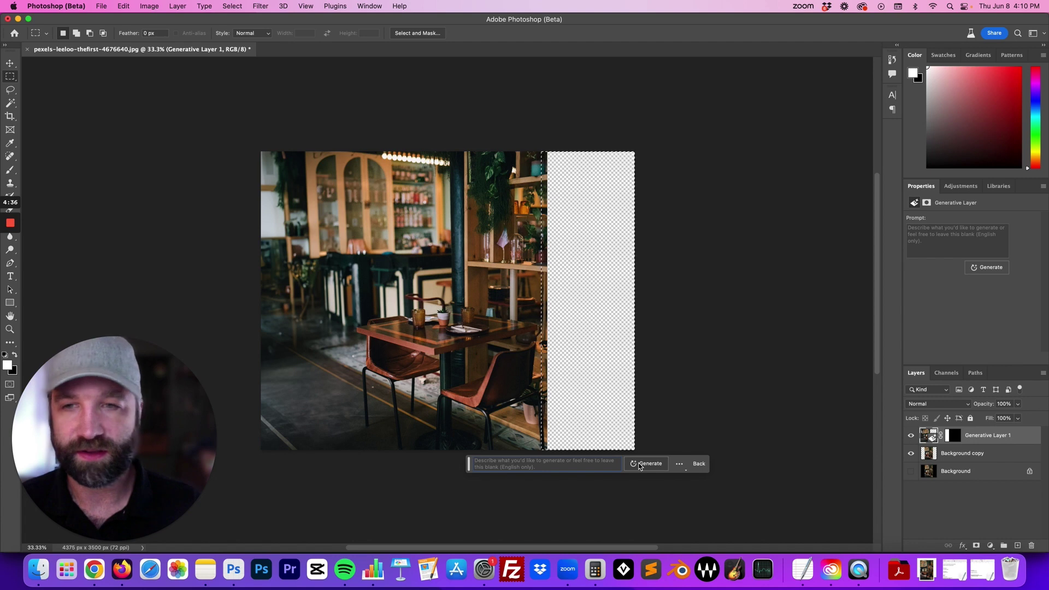
left_click(639, 465)
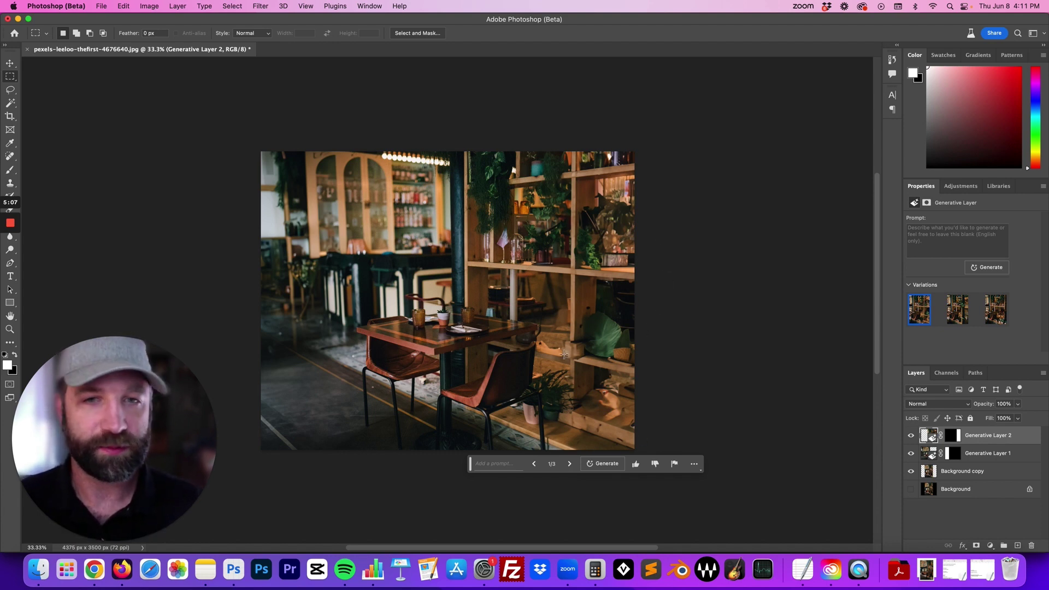
Step: Compare the right-side variations, generate three more, and keep variation 3 with tall wooden shelving
left_click(956, 319)
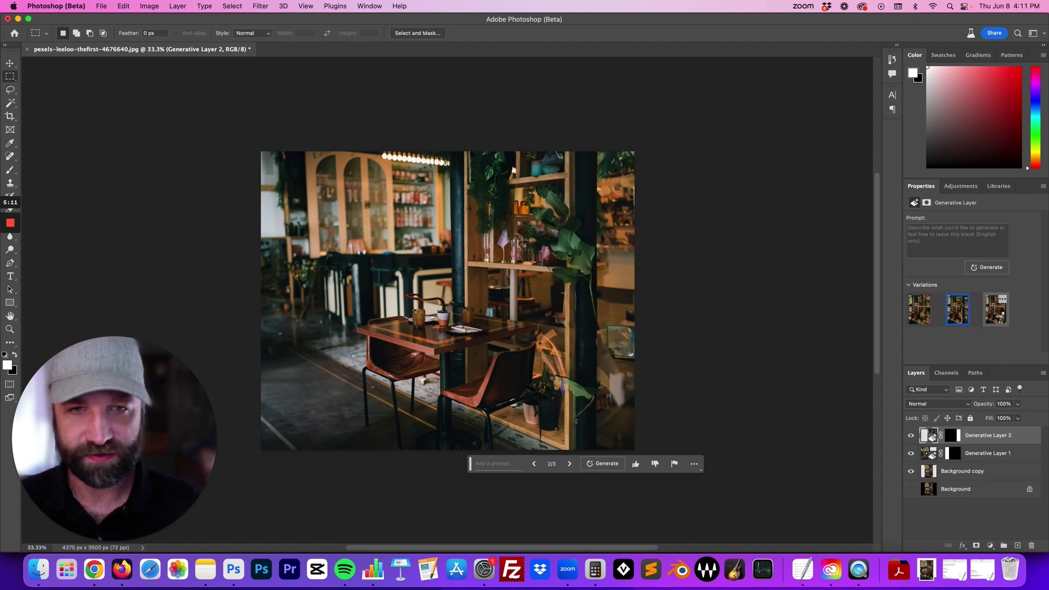
left_click(997, 316)
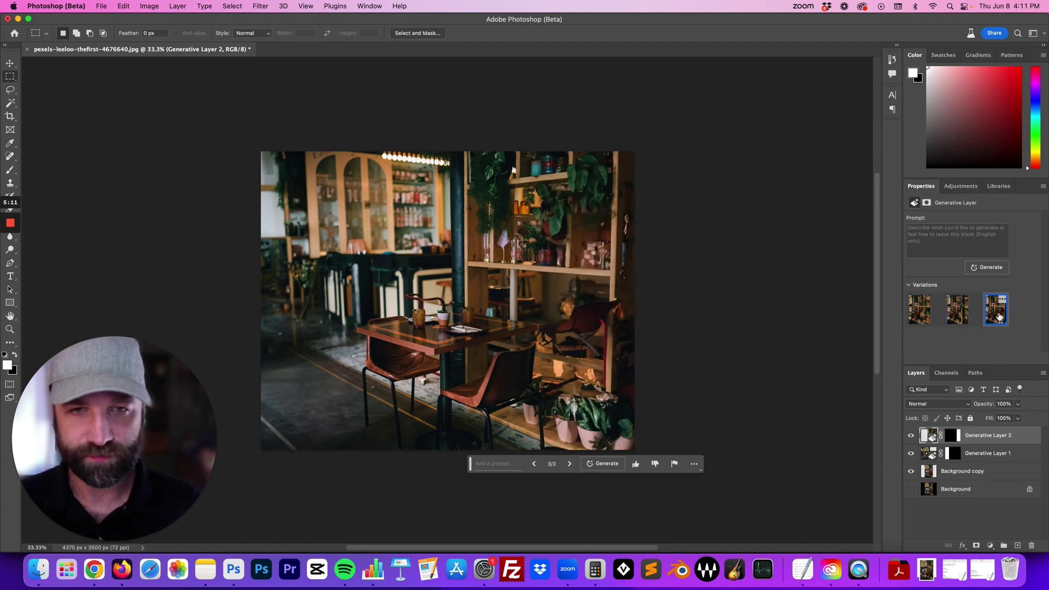
left_click(953, 320)
left_click(923, 322)
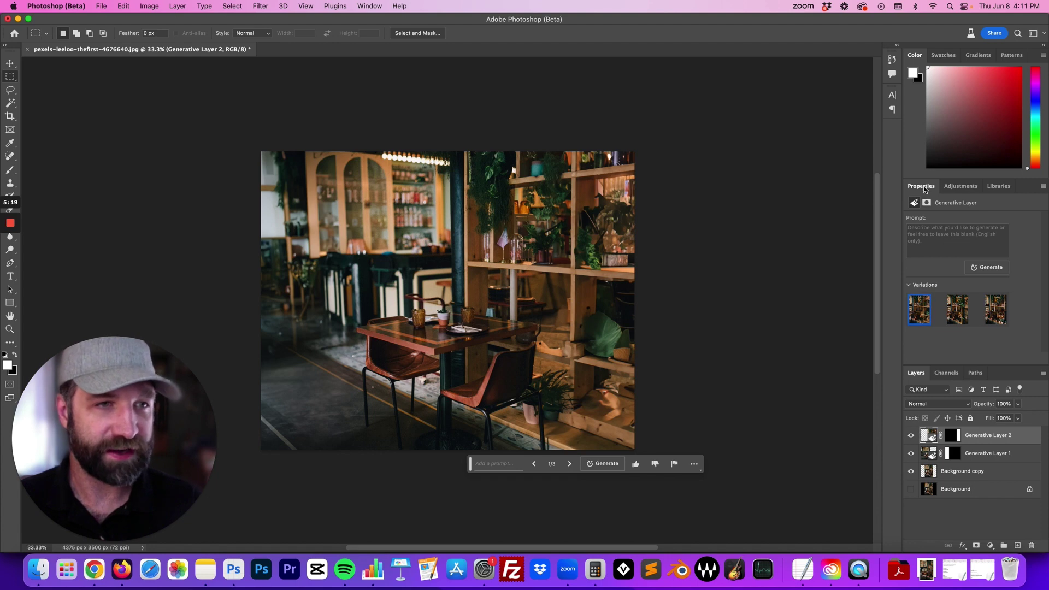
left_click(994, 270)
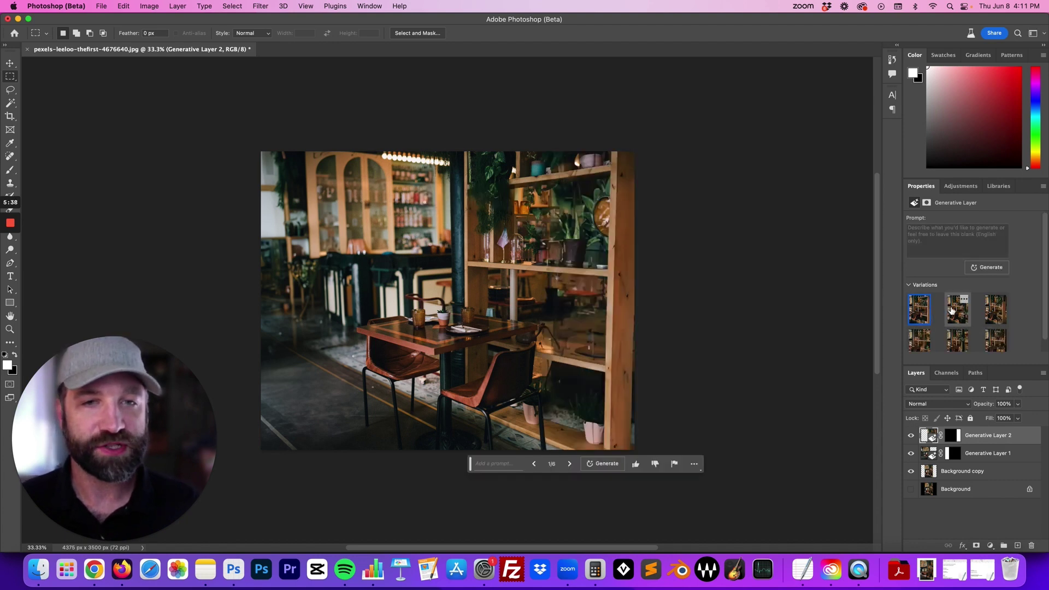
left_click(953, 308)
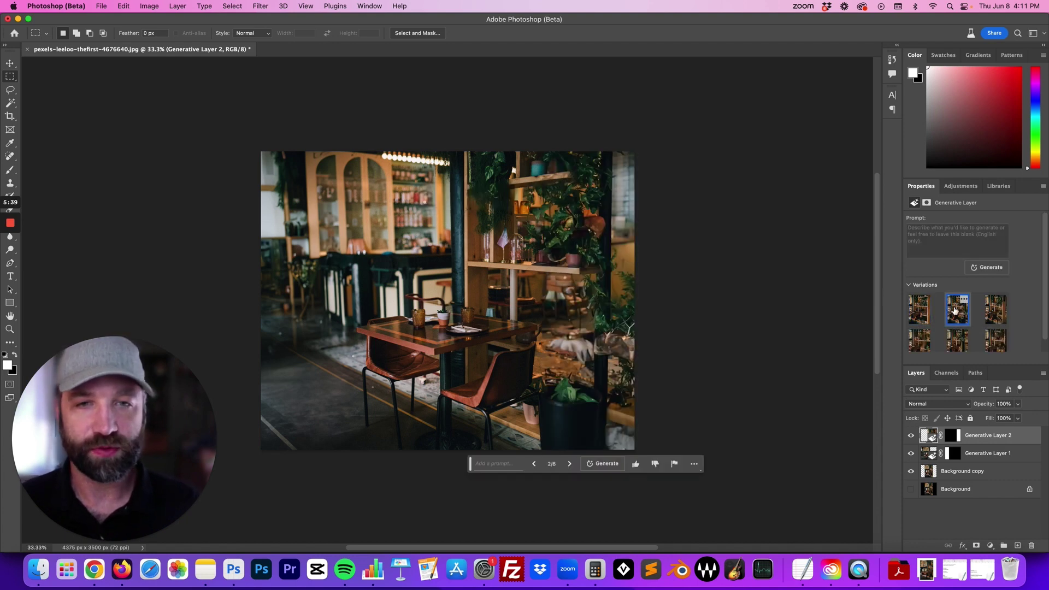
left_click(992, 314)
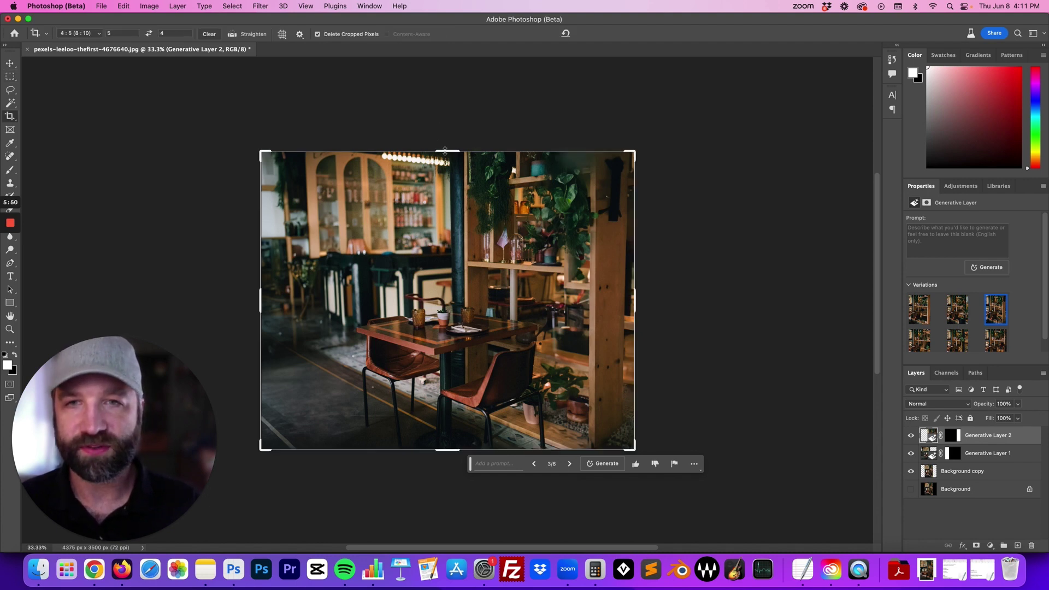
Step: Pull the 5:4 crop's top edge inward and commit, trimming the image to 4039 × 3231 px
left_click_drag(445, 155, 446, 162)
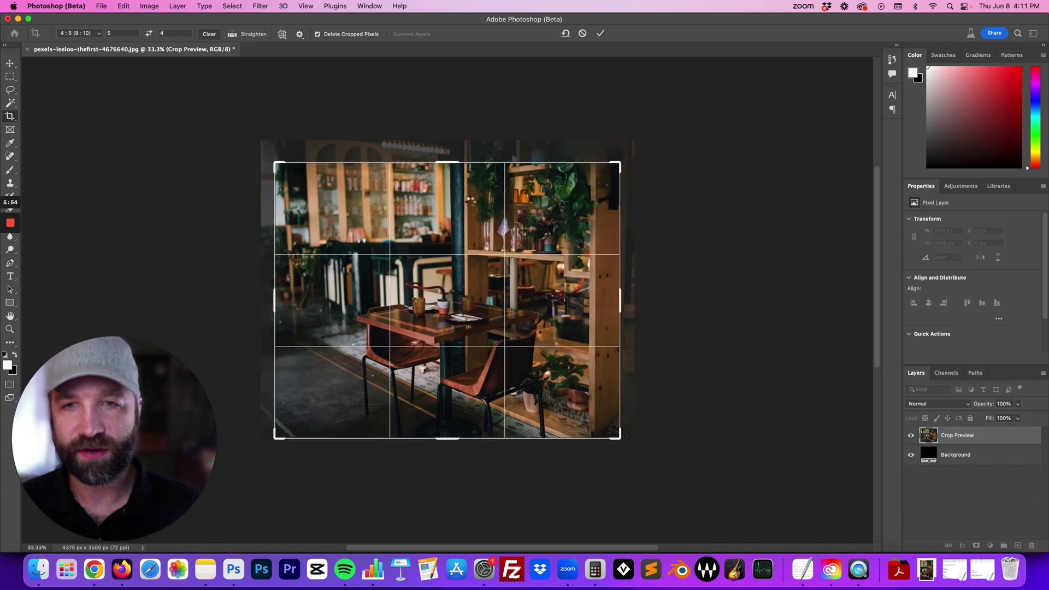
key("Return")
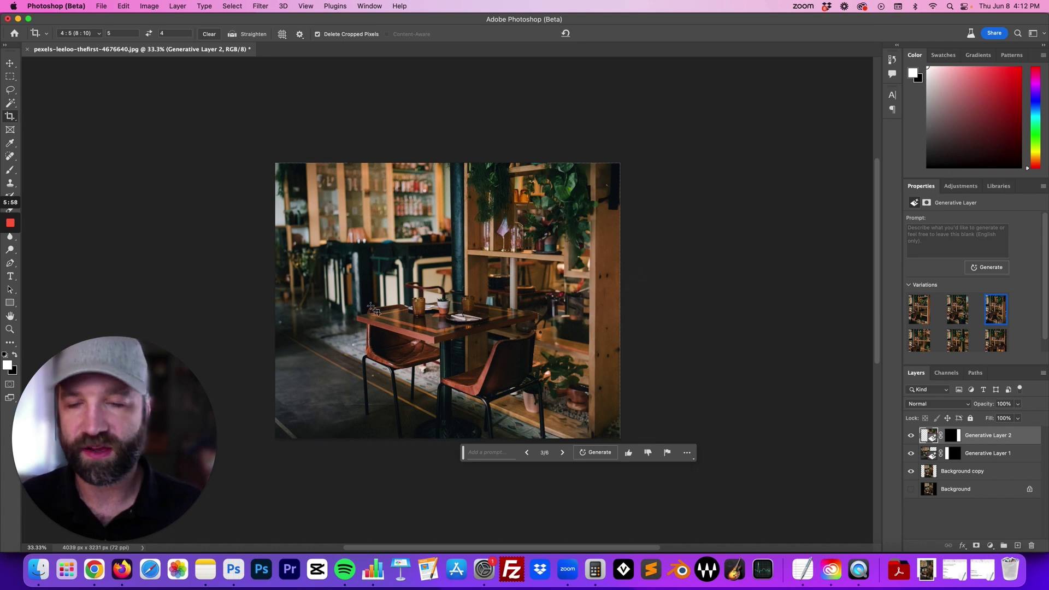
left_click(911, 471)
left_click(910, 470)
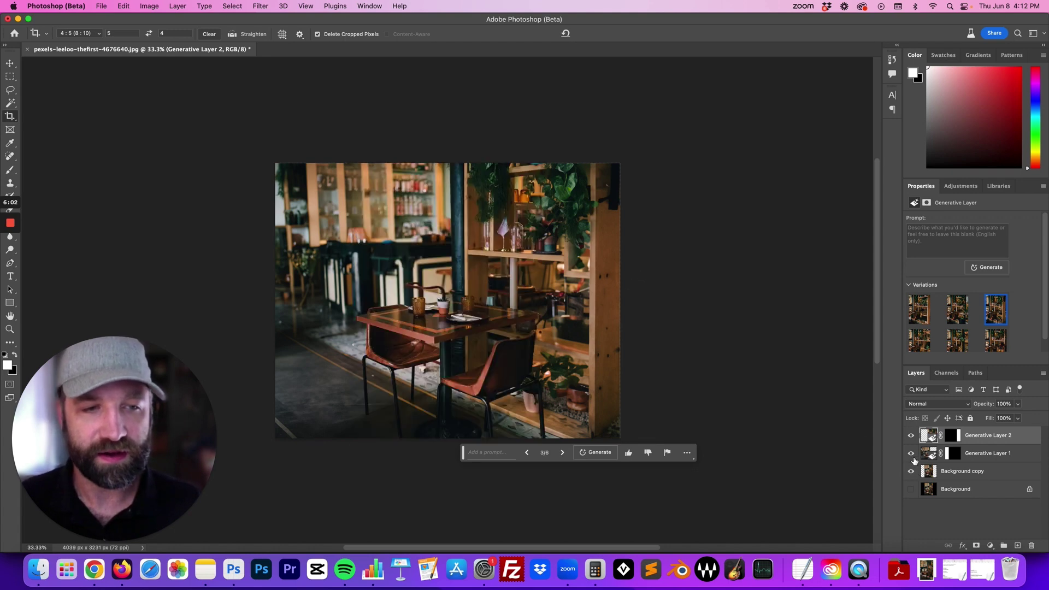
left_click(911, 453)
left_click(911, 435)
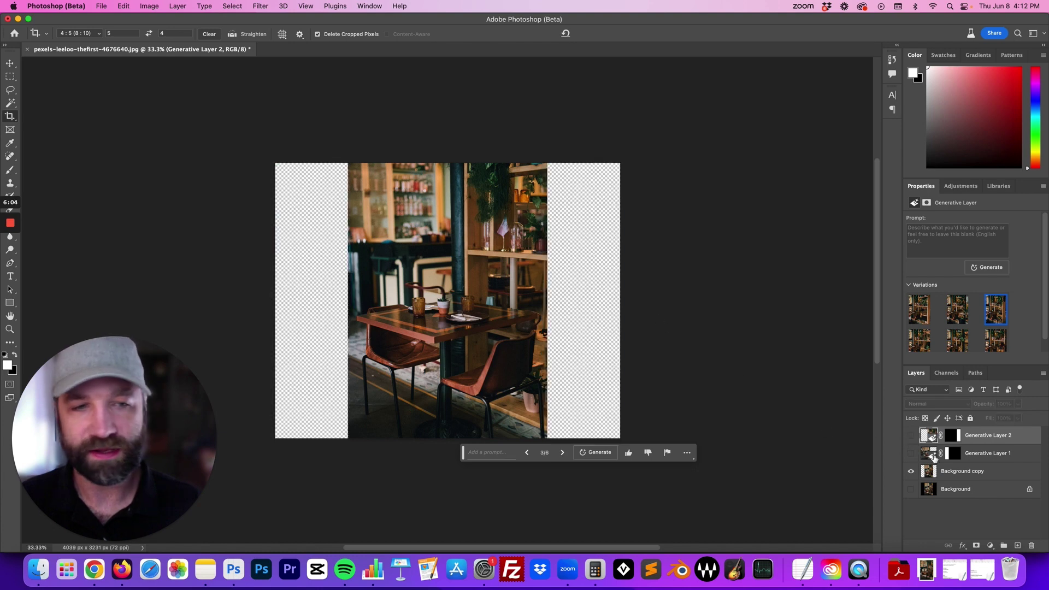
left_click(910, 453)
left_click(910, 435)
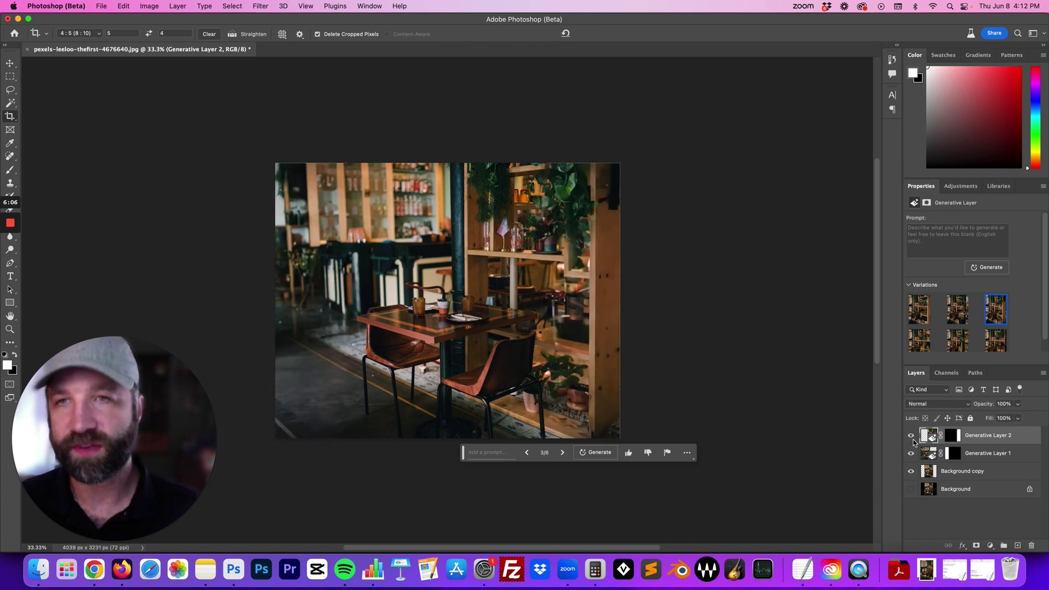